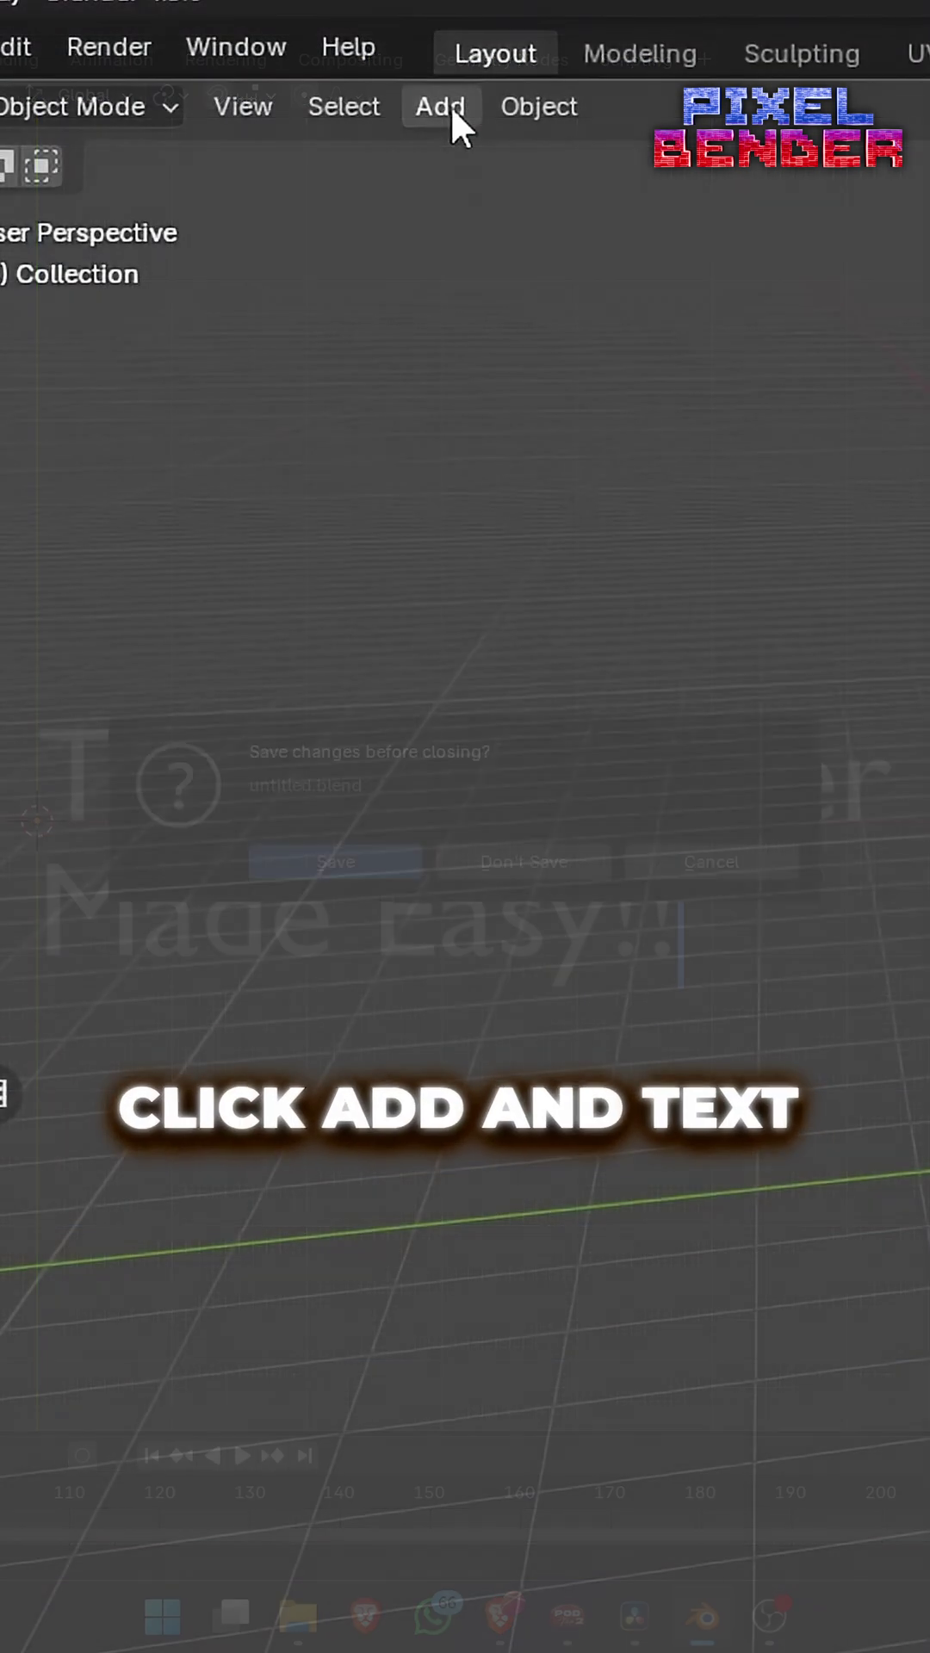
Add a text object, view it from the top, and replace 'Text' with 'Hello World'
{"action": "left_click", "coordinate": [454, 107]}
{"action": "left_click", "coordinate": [494, 344]}
{"action": "mouse_move", "coordinate": [427, 547]}
{"action": "middle_mouse_down"}
{"action": "mouse_move", "coordinate": [224, 790]}
{"action": "mouse_move", "coordinate": [781, 577]}
{"action": "middle_mouse_up"}
{"action": "scroll", "coordinate": [712, 686], "scroll_direction": "up", "scroll_amount": 3}
{"action": "scroll", "coordinate": [539, 686], "scroll_direction": "up", "scroll_amount": 2}
{"action": "key", "text": "Tab"}
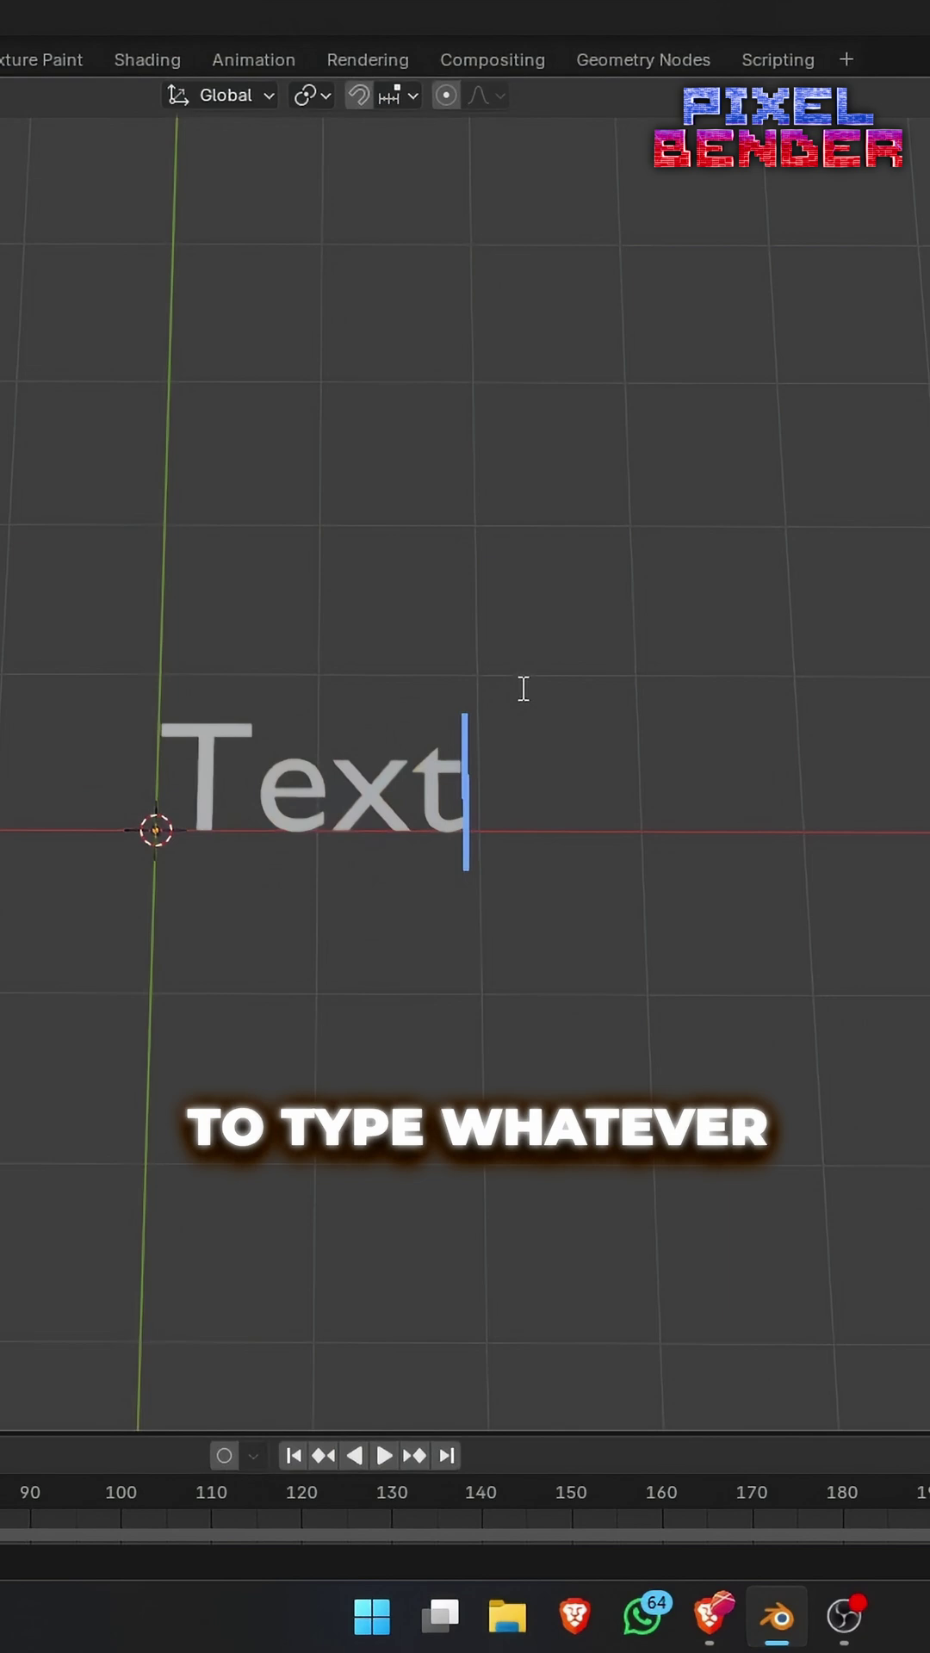
{"action": "key", "text": "BackSpace"}
{"action": "key", "text": "BackSpace"}
{"action": "key", "text": "BackSpace"}
{"action": "type", "text": "Hello World"}
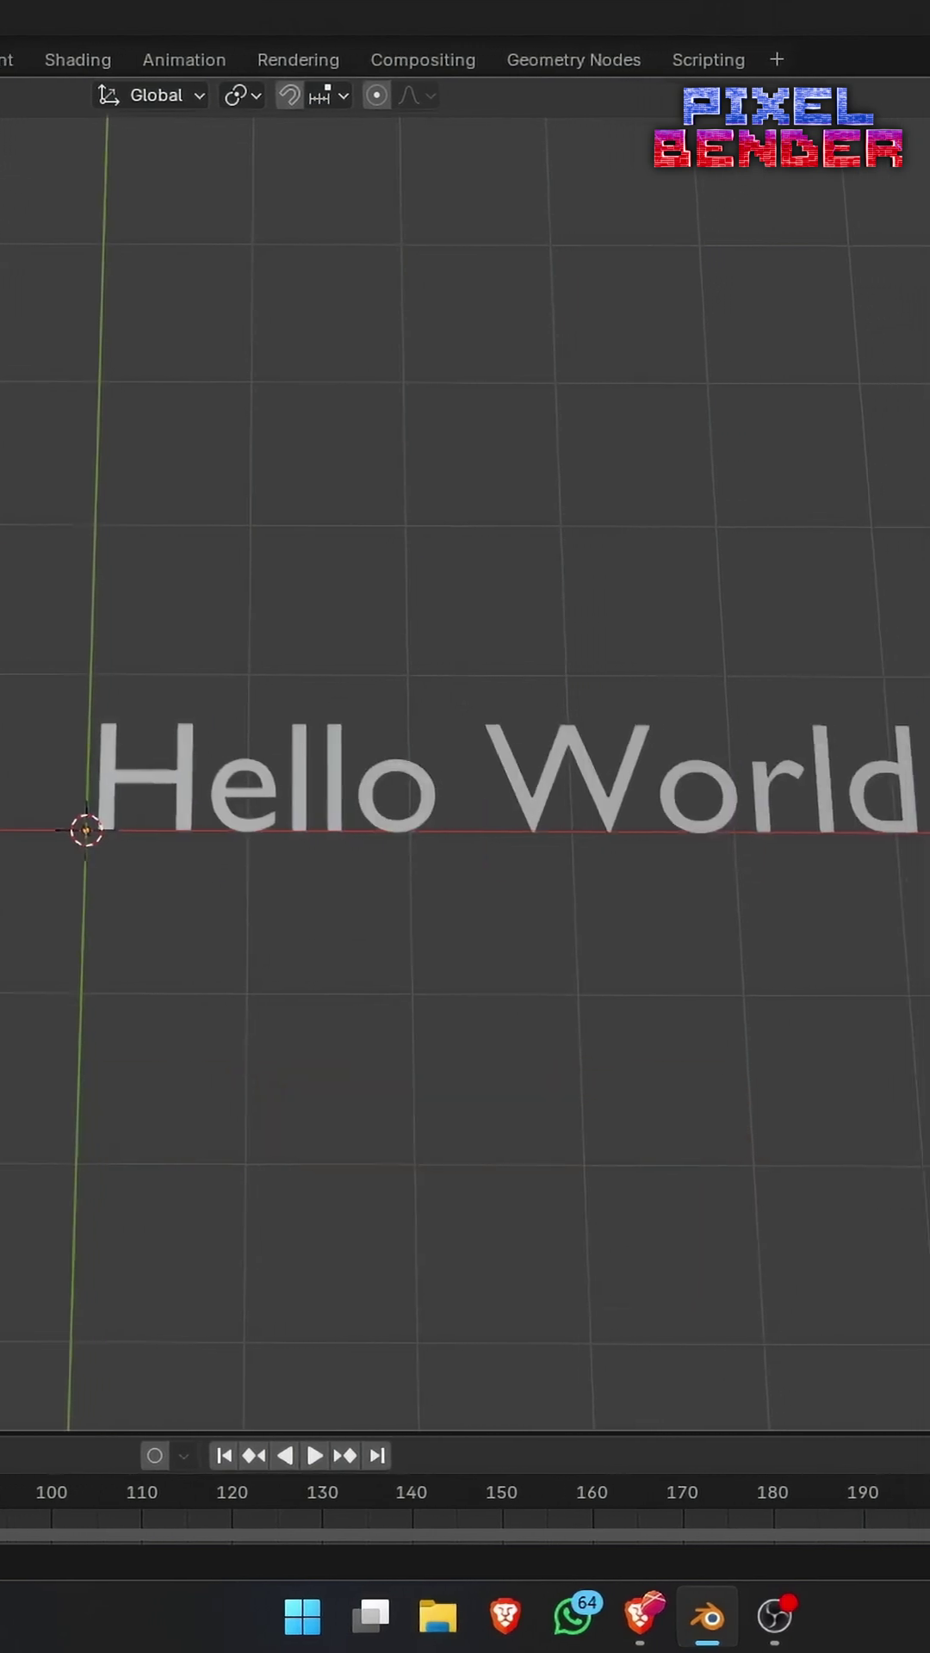
{"action": "key", "text": "Tab"}
Lower Resolution Preview, adjust Offset and Extrude, and give the letters a 0.06 m bevel
{"action": "left_click", "coordinate": [440, 1207]}
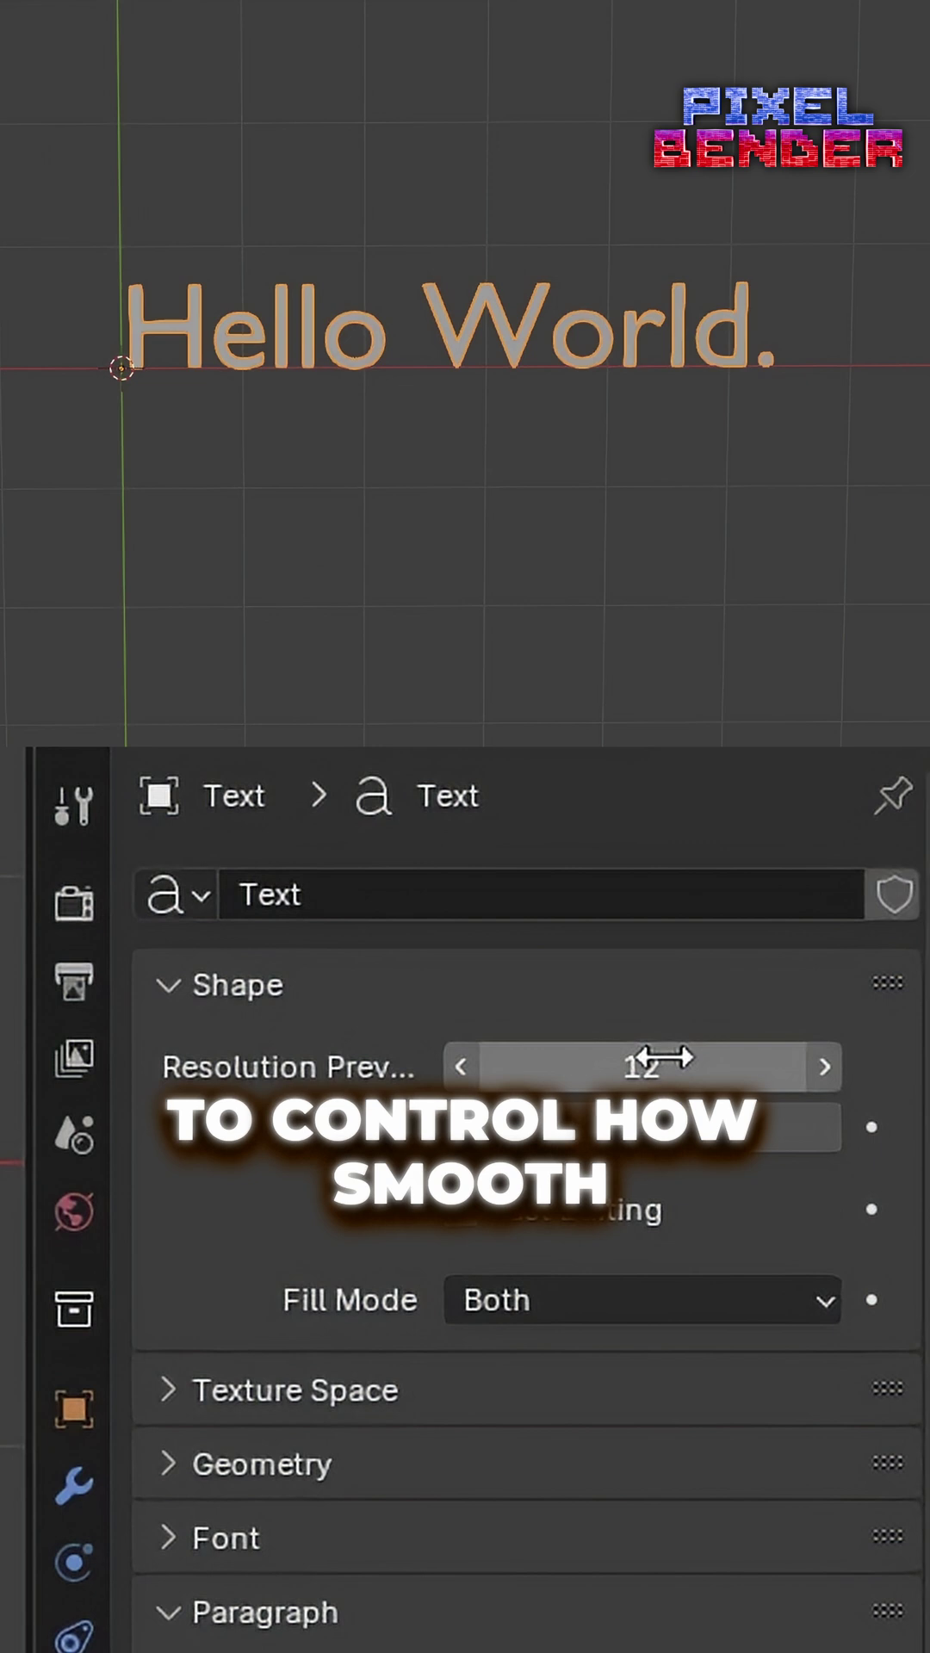
{"action": "left_click_drag", "start_coordinate": [661, 1060], "coordinate": [584, 1059]}
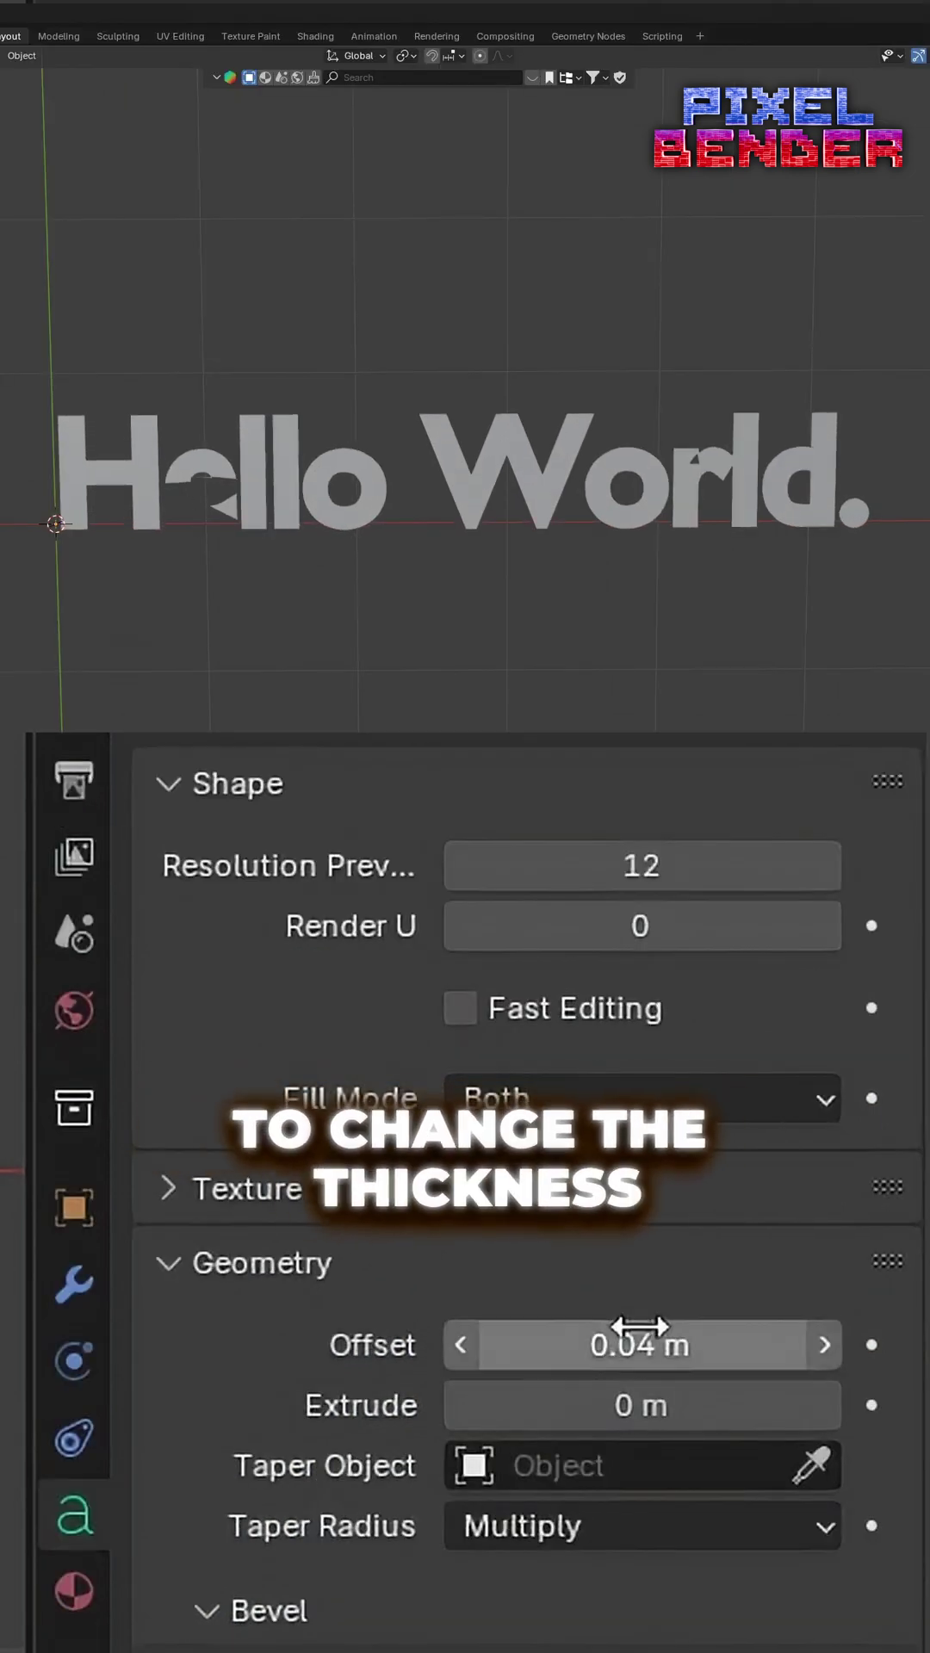
{"action": "mouse_move", "coordinate": [628, 1345]}
{"action": "left_mouse_down"}
{"action": "mouse_move", "coordinate": [616, 1345]}
{"action": "mouse_move", "coordinate": [724, 1406]}
{"action": "left_mouse_up"}
{"action": "middle_click_drag", "start_coordinate": [647, 388], "coordinate": [854, 634]}
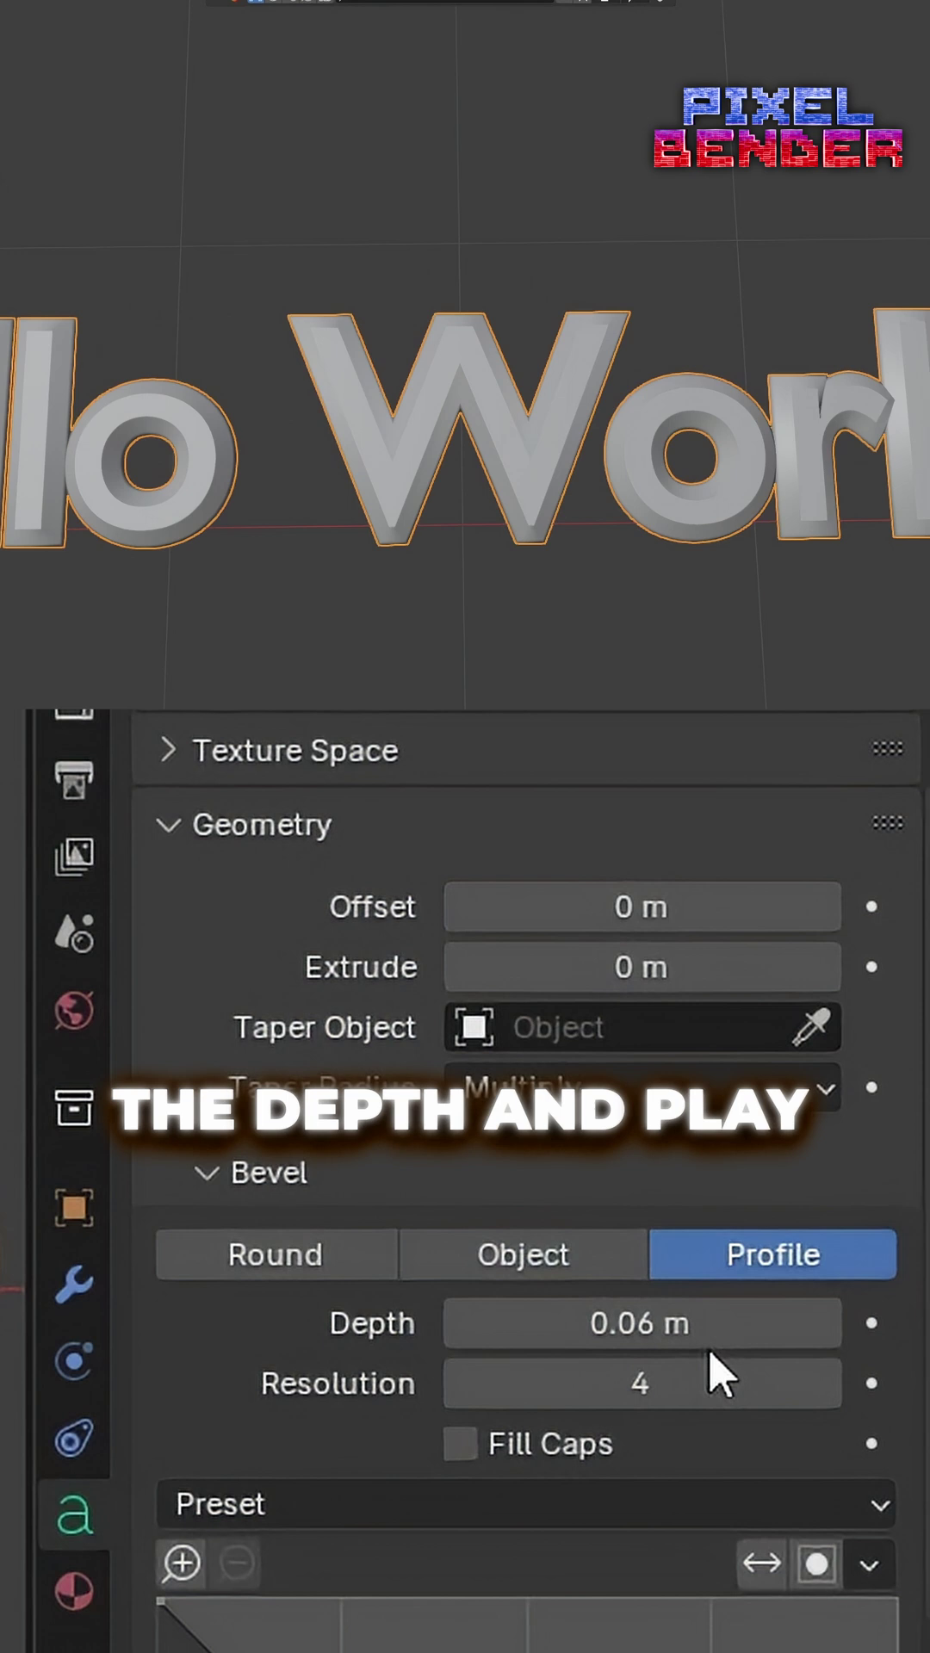
Raise the bevel resolution, apply the Cornice Molding preset, then reset to Round at 0 m
{"action": "double_click", "coordinate": [583, 1384]}
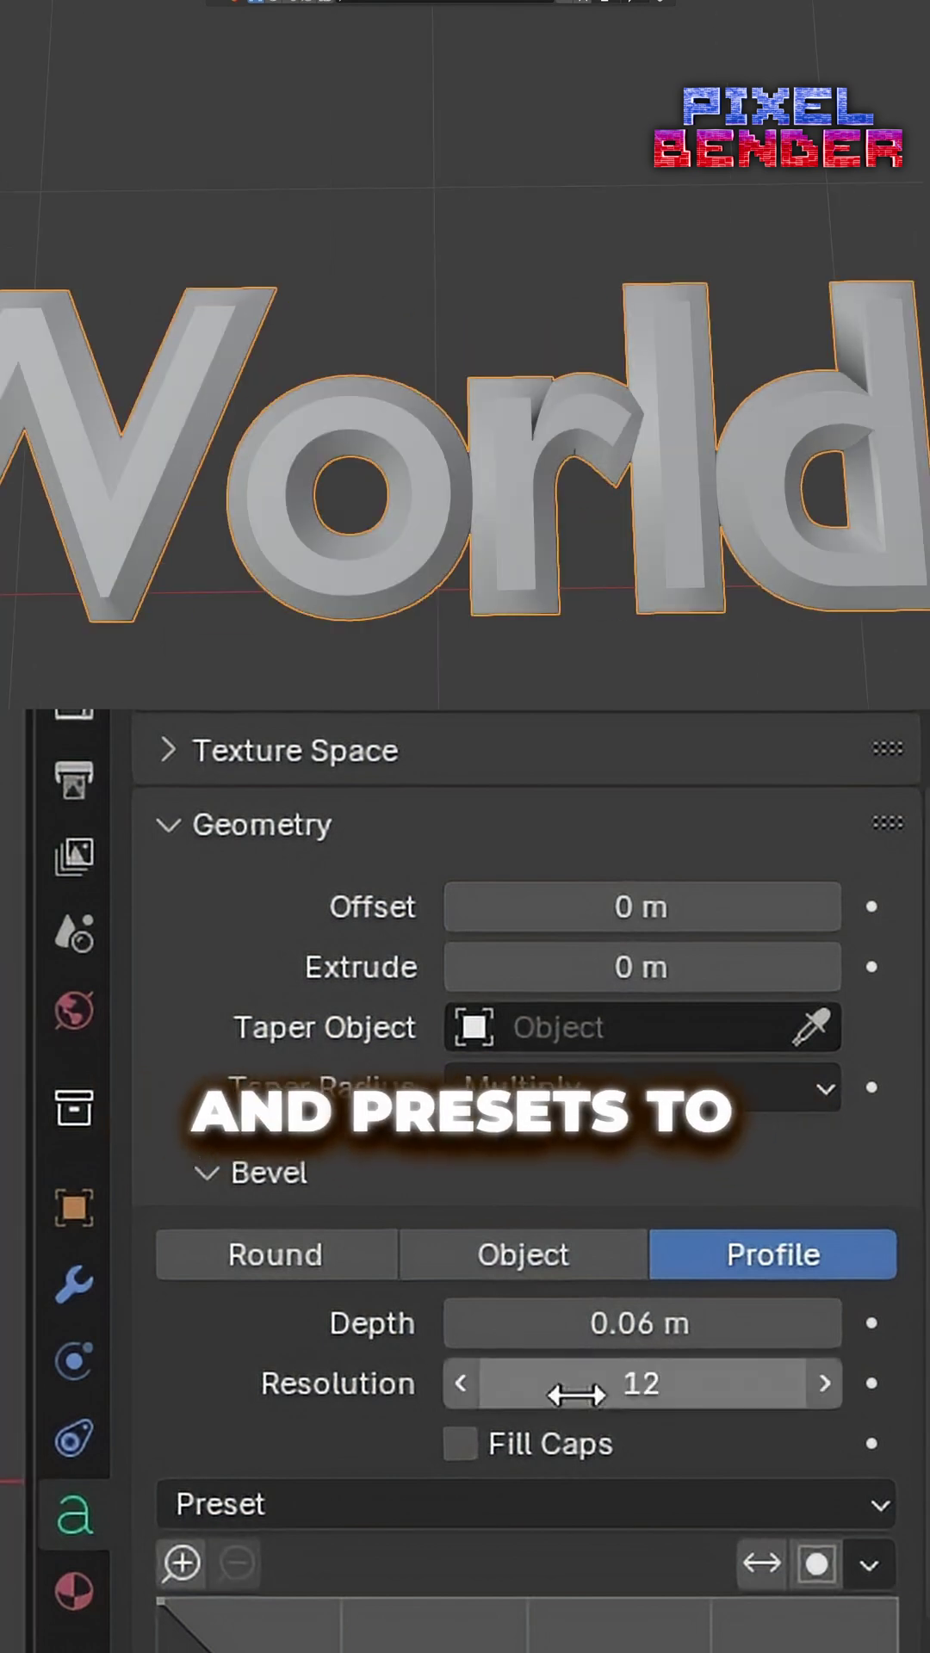
{"action": "scroll", "coordinate": [498, 1318], "scroll_direction": "down", "scroll_amount": 5}
{"action": "left_click", "coordinate": [698, 1124]}
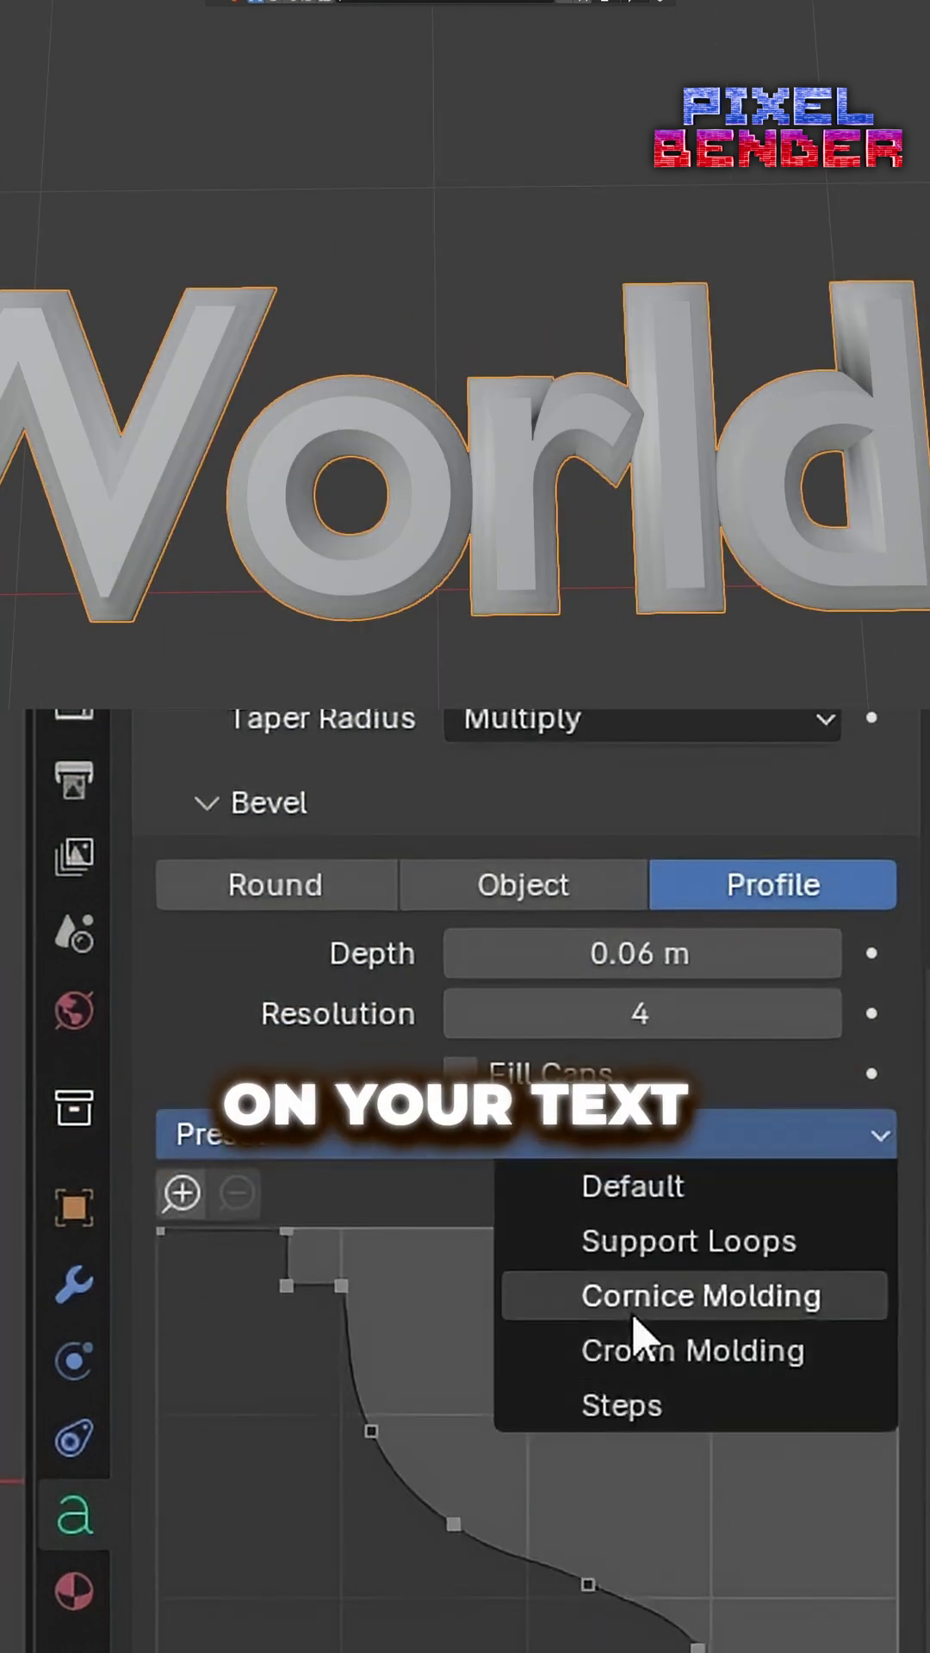
{"action": "left_click", "coordinate": [632, 1311]}
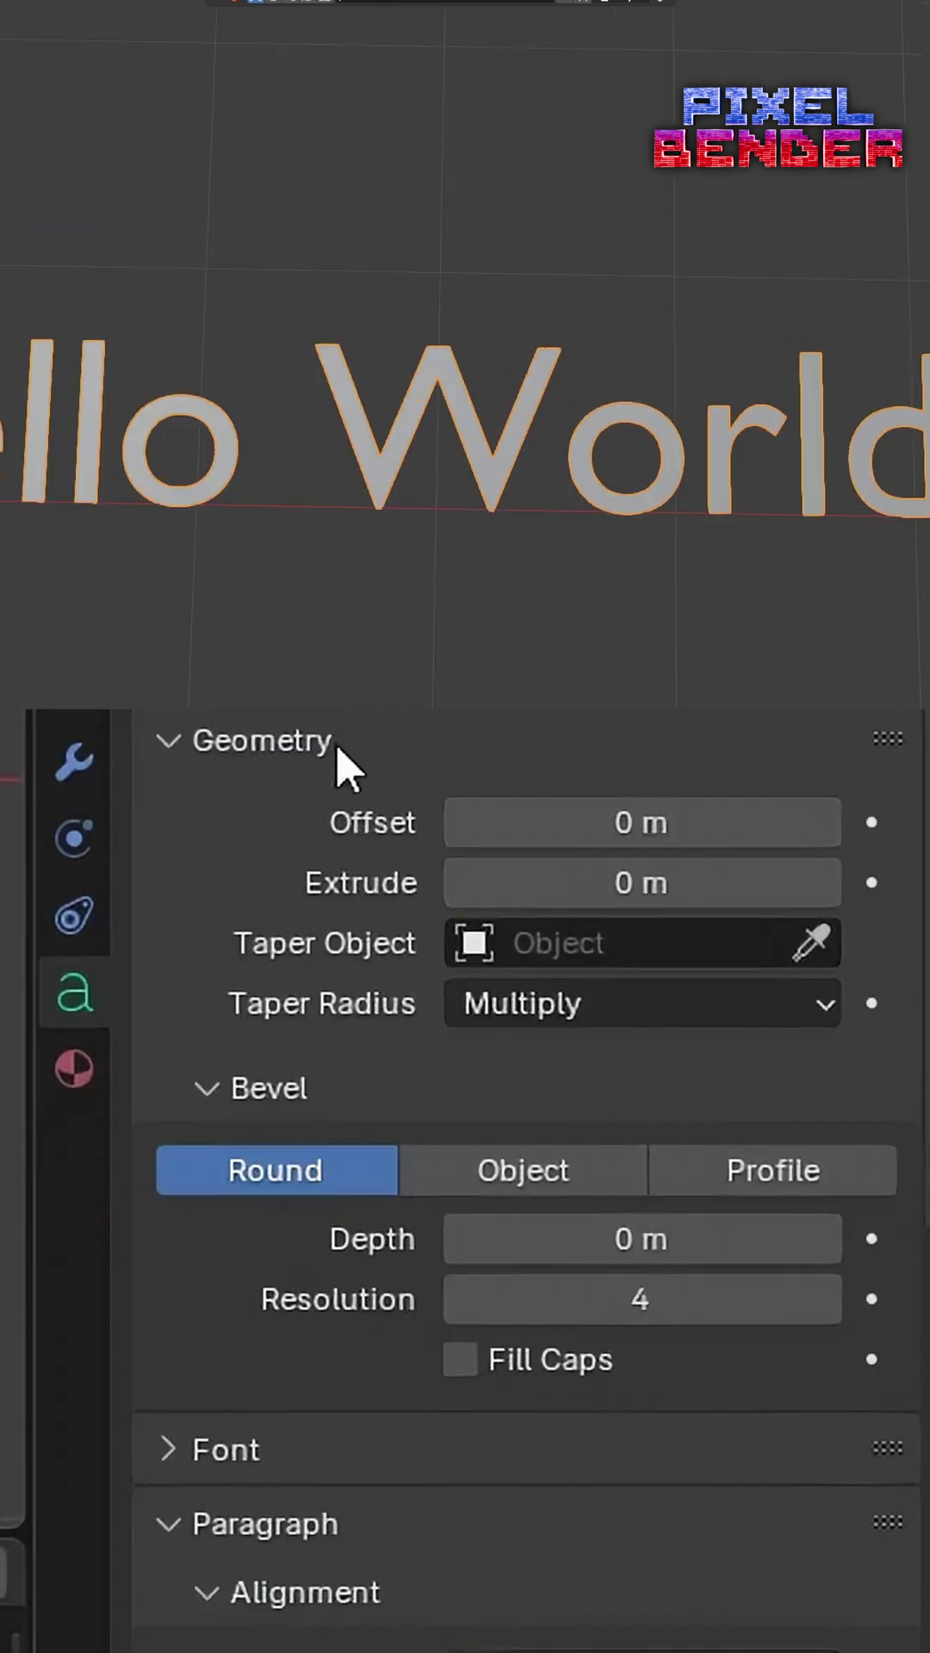
{"action": "scroll", "coordinate": [334, 746], "scroll_direction": "down", "scroll_amount": 3}
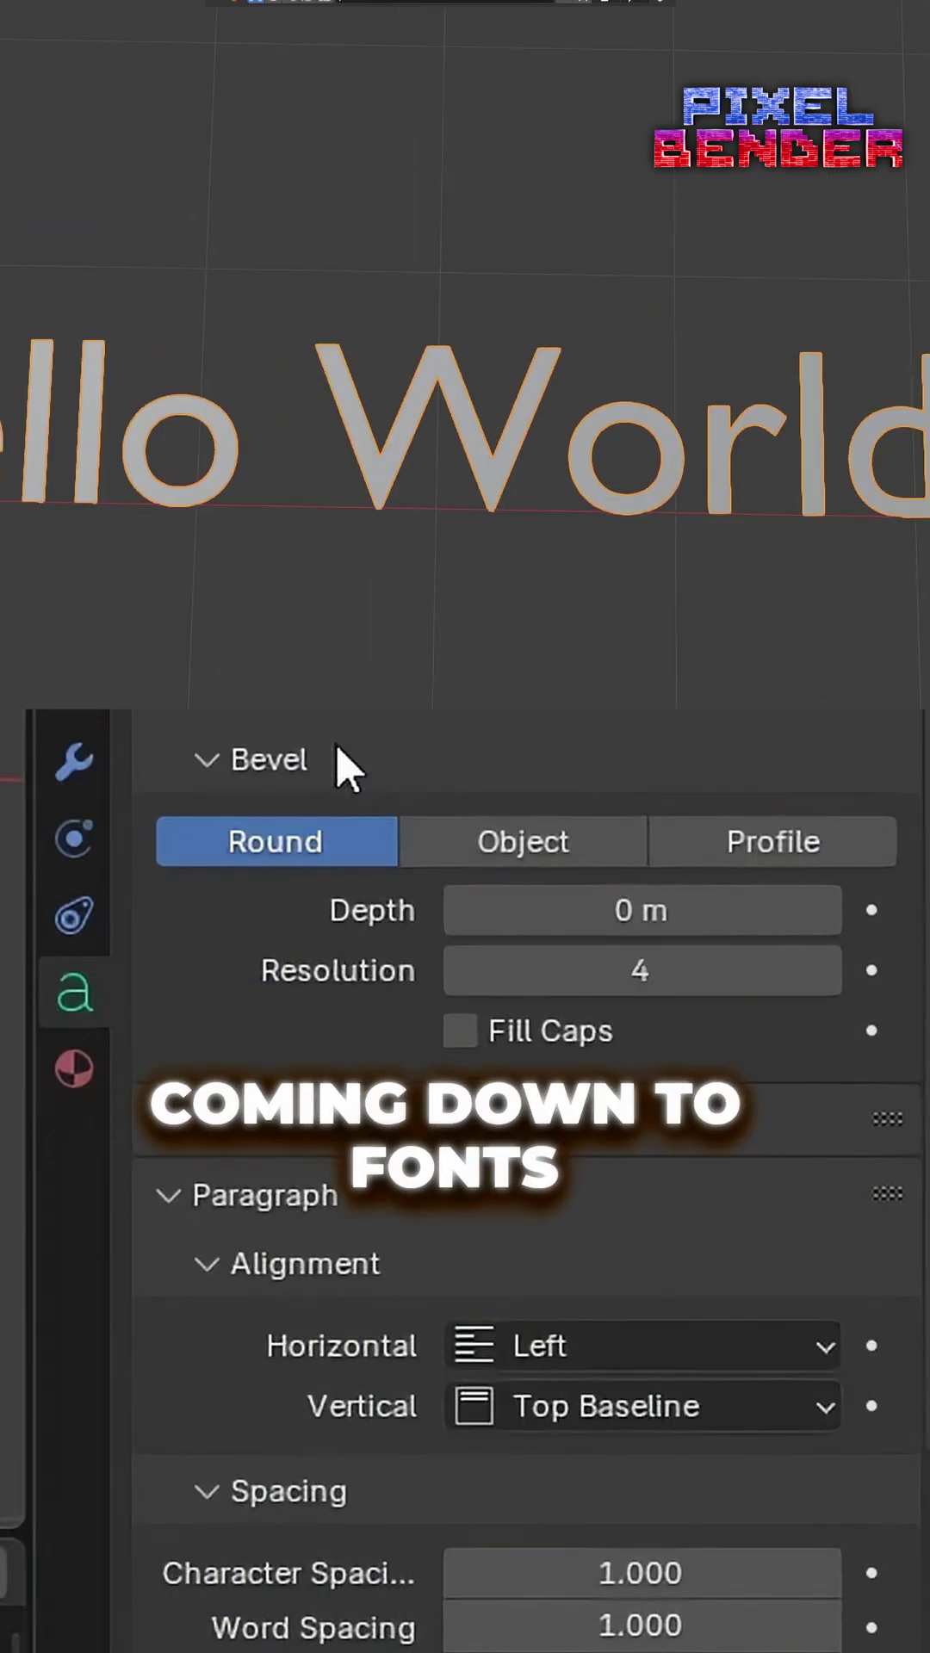
{"action": "scroll", "coordinate": [258, 827], "scroll_direction": "down", "scroll_amount": 5}
{"action": "scroll", "coordinate": [155, 839], "scroll_direction": "down", "scroll_amount": 2}
Load the Operius font from Downloads > Compressed > operius as the Regular font
{"action": "left_click", "coordinate": [161, 797]}
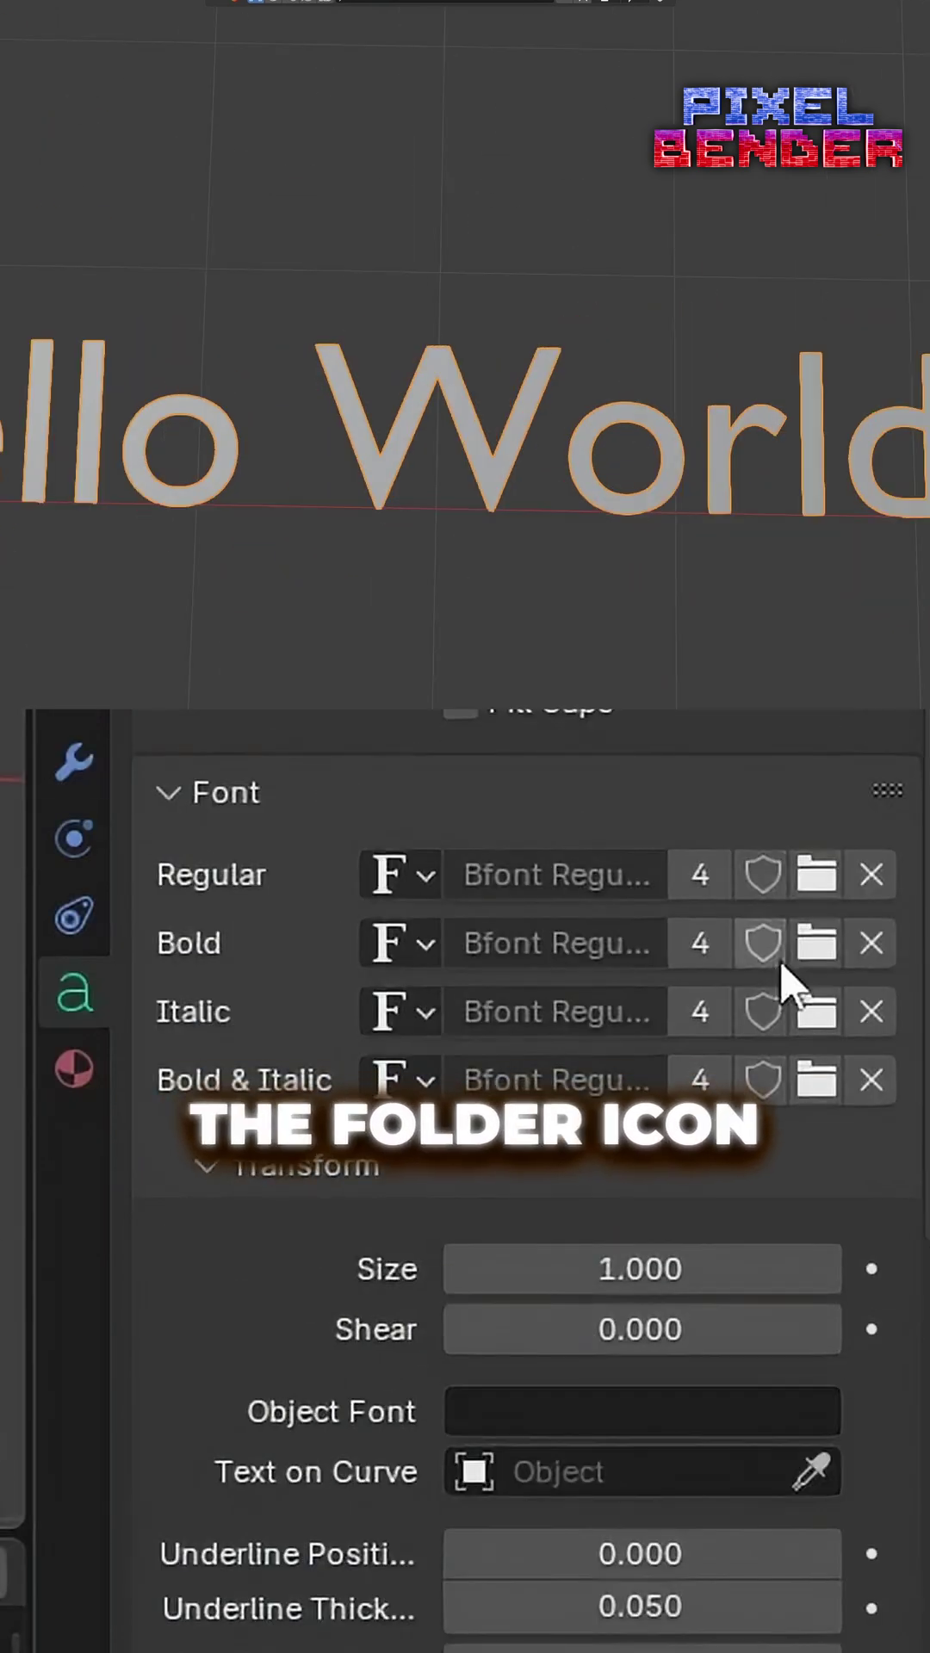
{"action": "left_click", "coordinate": [816, 875]}
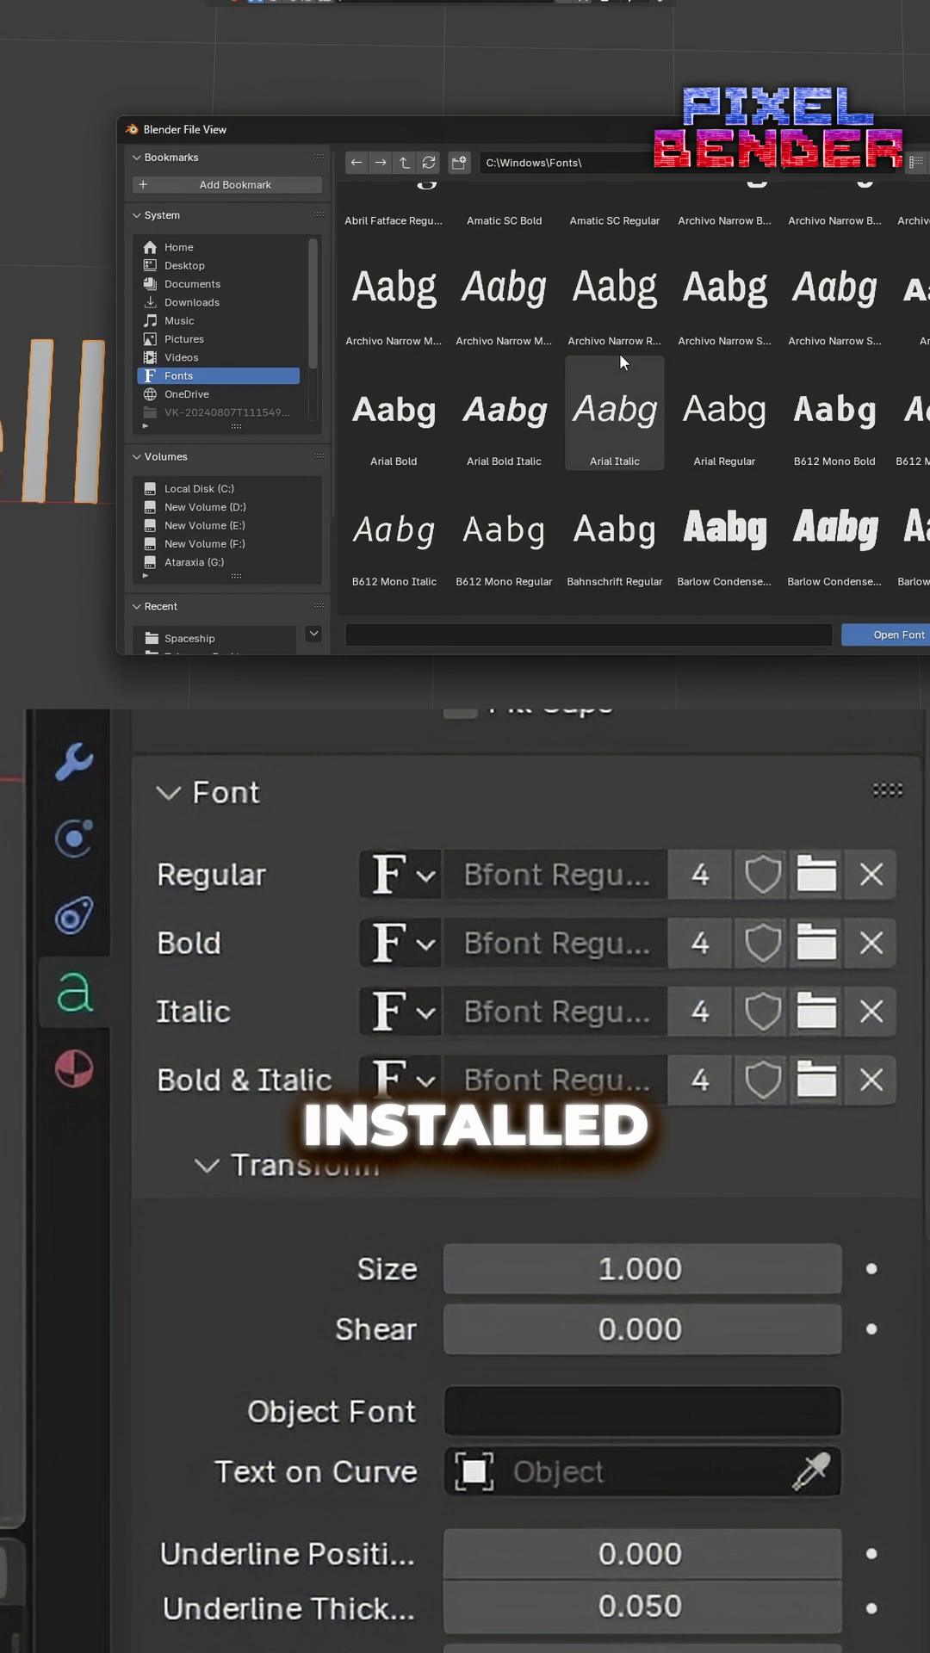
{"action": "scroll", "coordinate": [691, 381], "scroll_direction": "down", "scroll_amount": 1}
{"action": "left_click", "coordinate": [204, 301]}
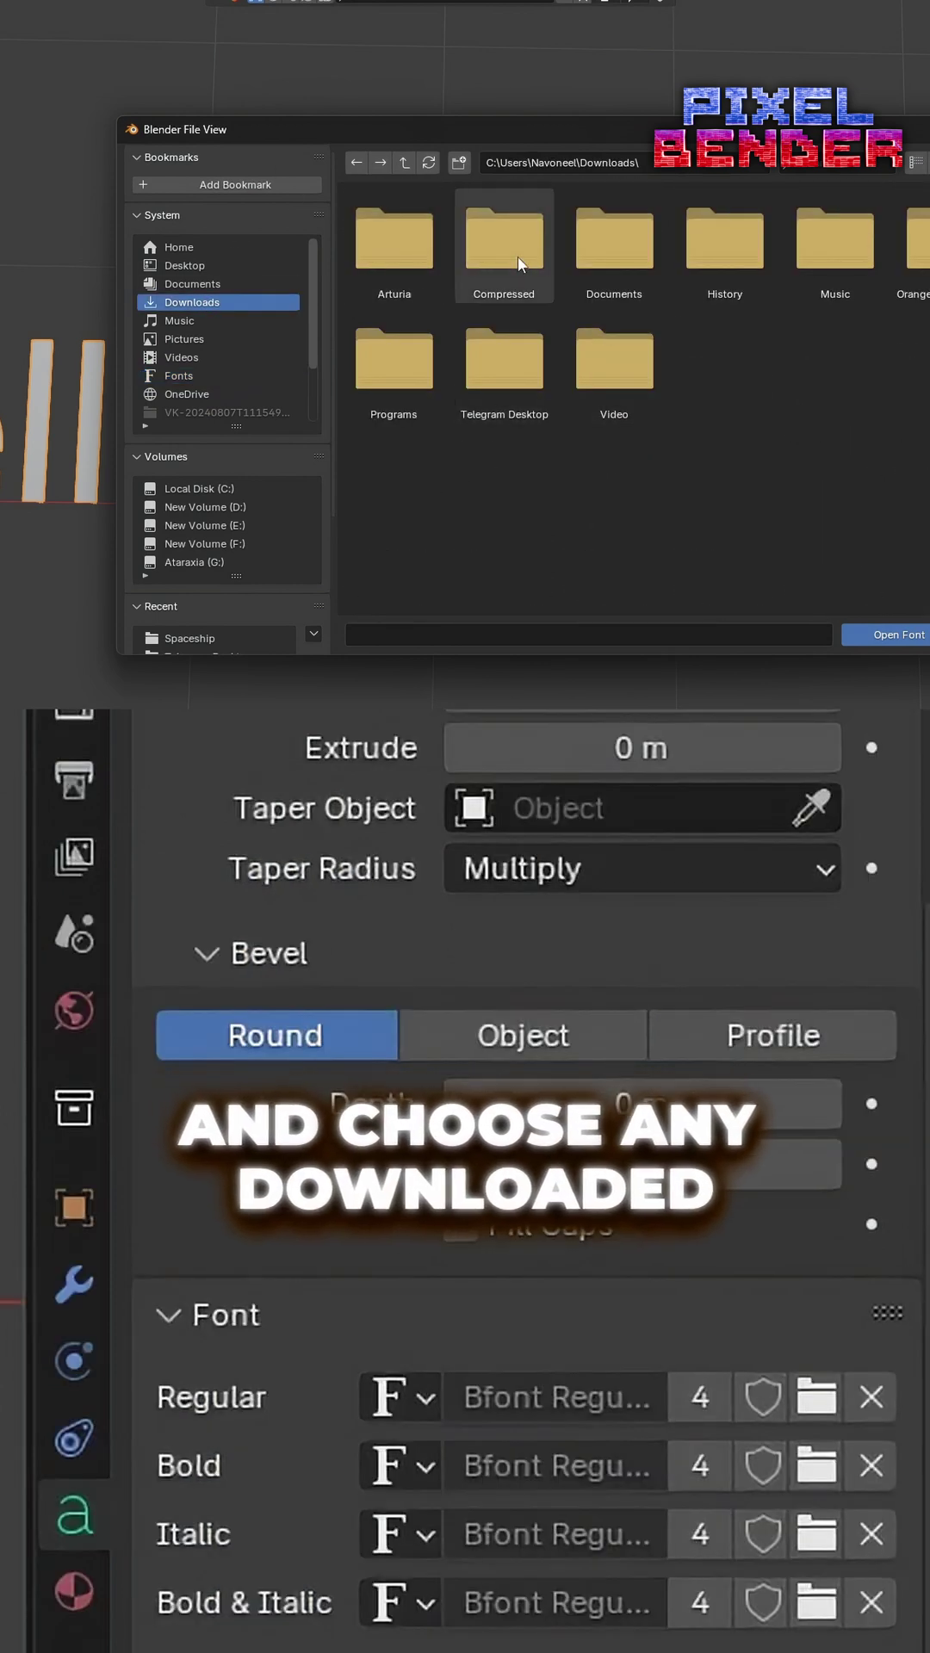
{"action": "double_click", "coordinate": [485, 239]}
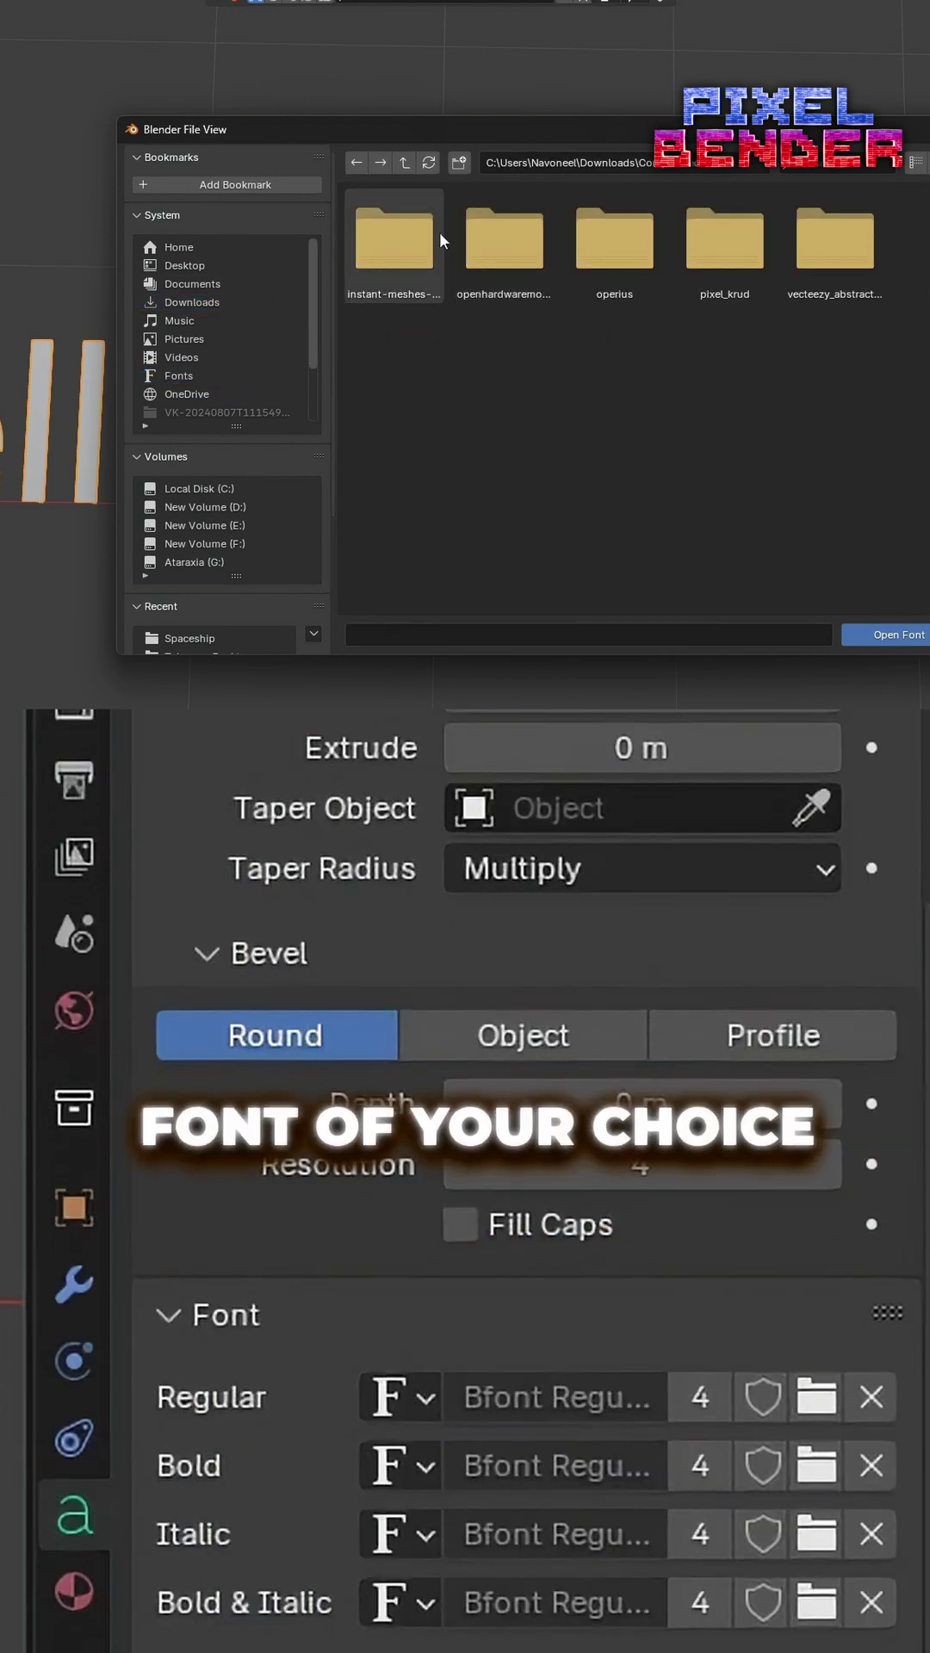
{"action": "double_click", "coordinate": [601, 273]}
{"action": "double_click", "coordinate": [430, 256]}
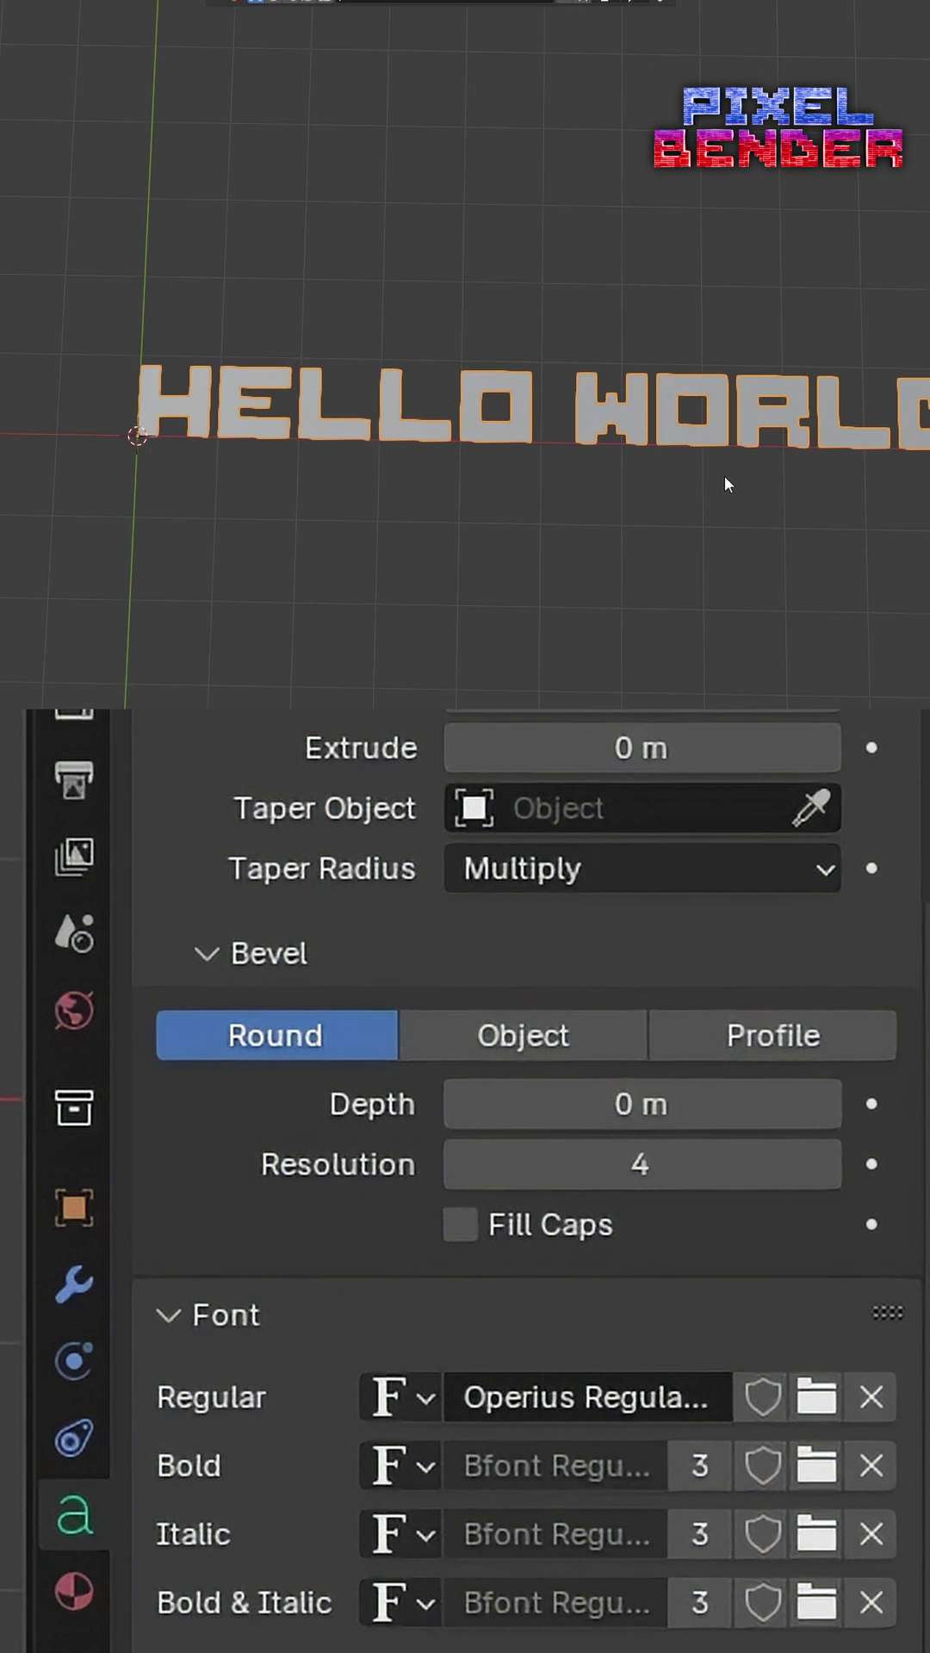
Retype the text as PIXEL and BENDER on two lines, then test Size and reset it to 1
{"action": "key", "text": "Tab"}
{"action": "key", "text": "ctrl+a"}
{"action": "key", "text": "BackSpace"}
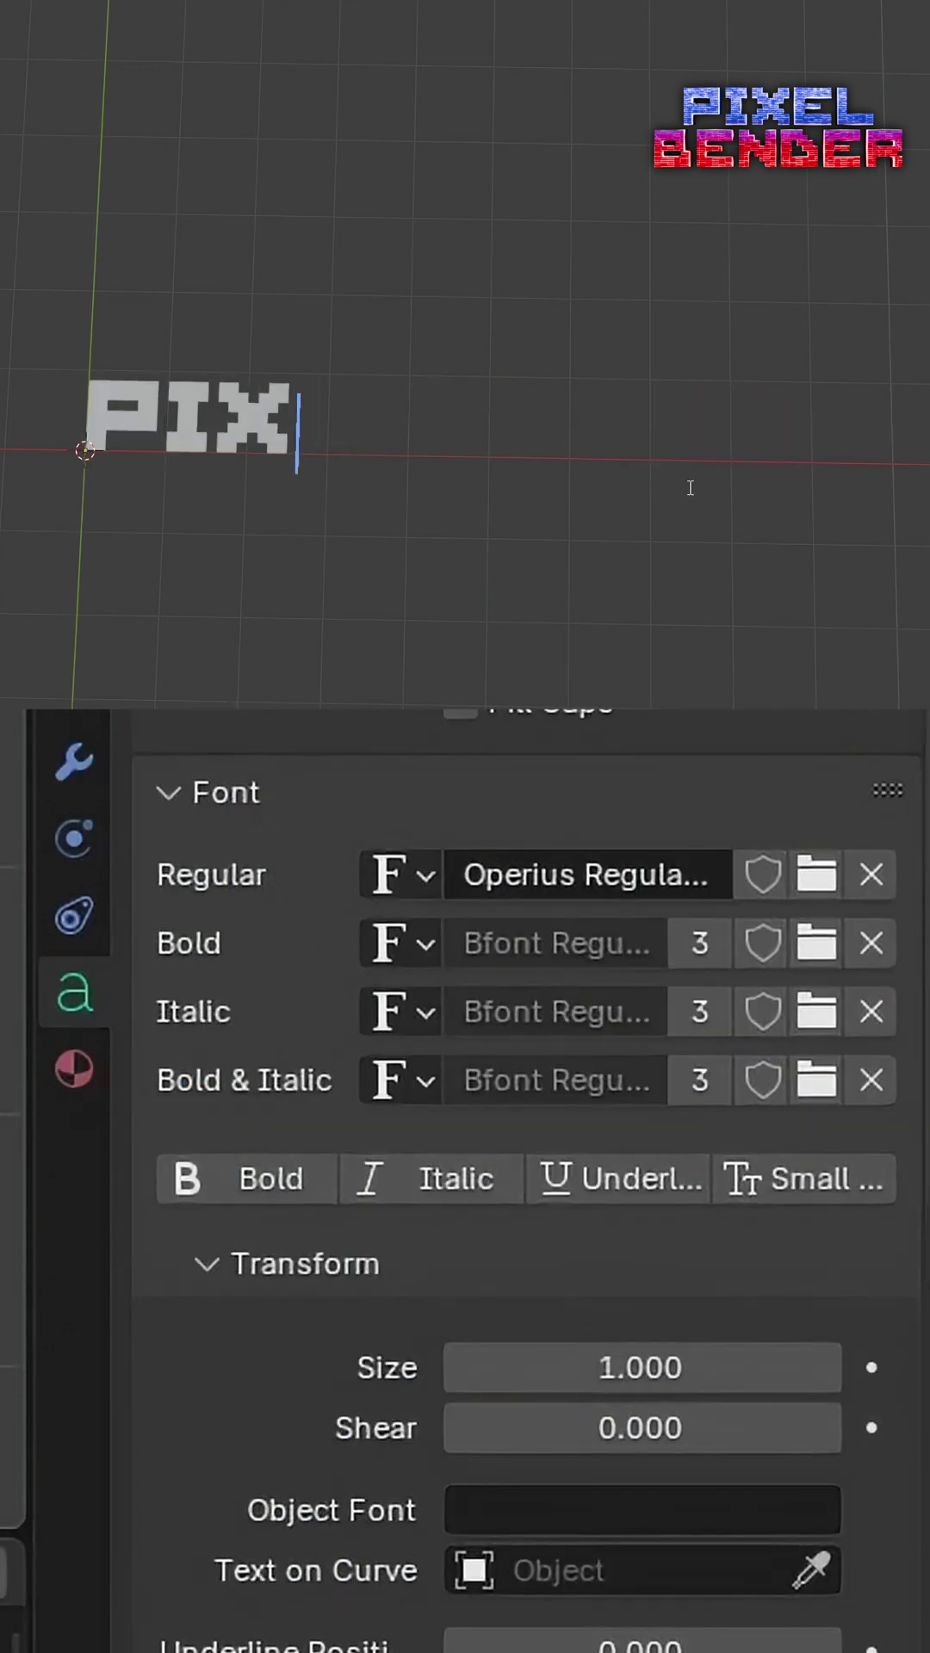
{"action": "type", "text": "R"}
{"action": "key", "text": "Tab"}
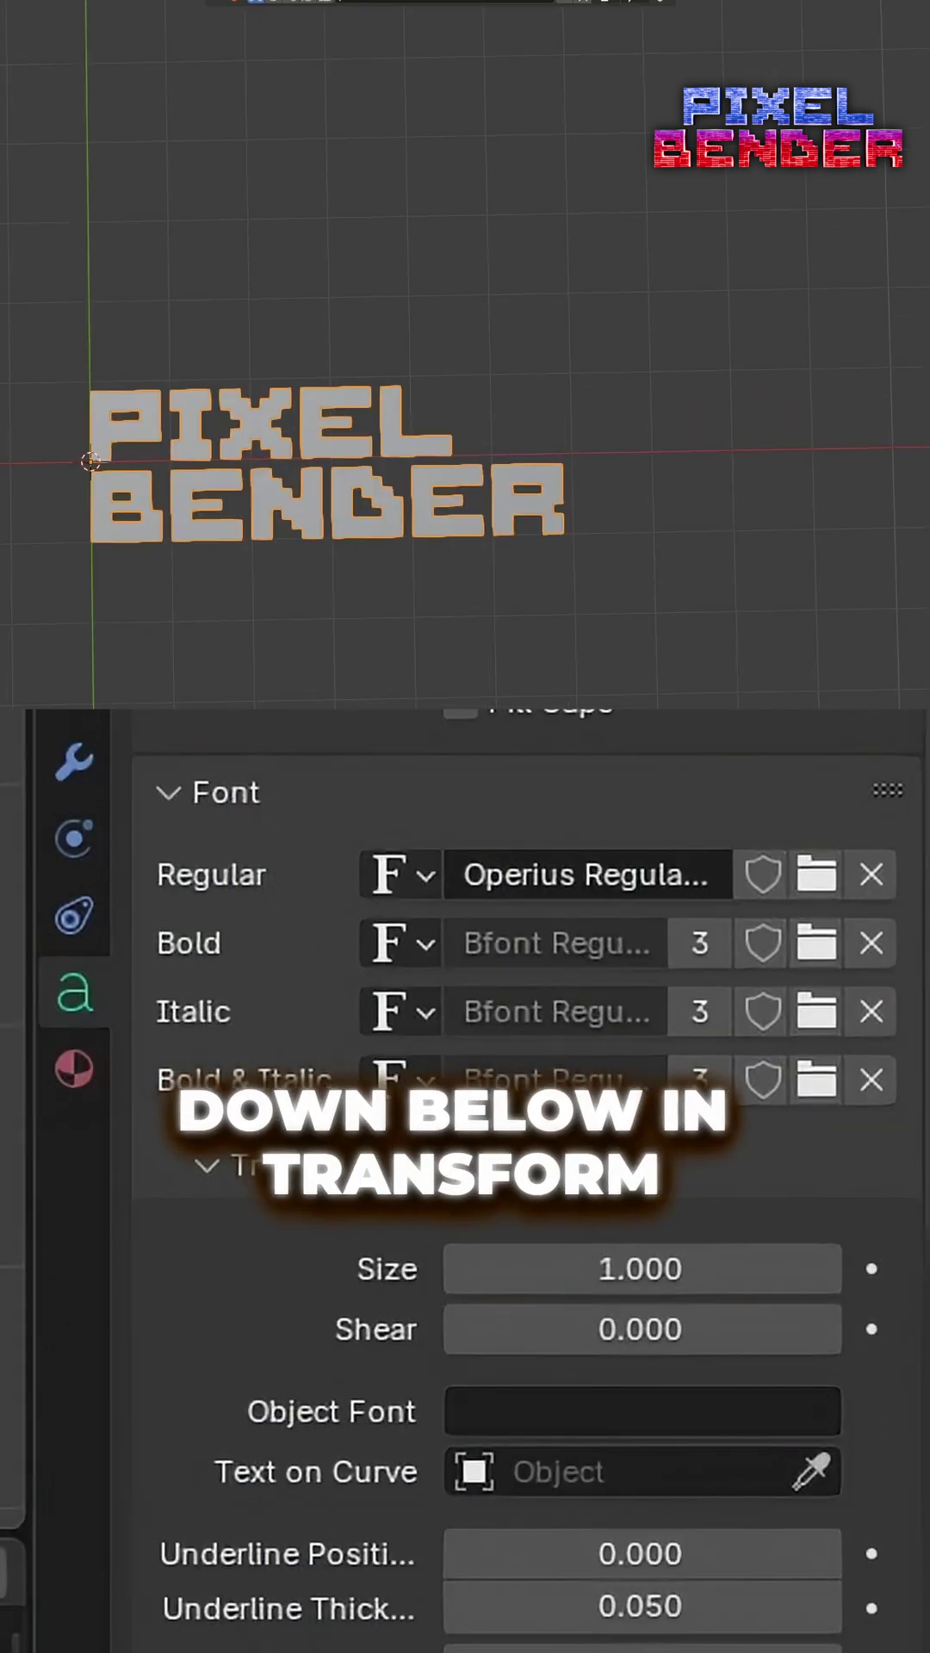
{"action": "scroll", "coordinate": [518, 905], "scroll_direction": "down", "scroll_amount": 5}
{"action": "mouse_move", "coordinate": [642, 842]}
{"action": "left_mouse_down"}
{"action": "mouse_move", "coordinate": [723, 842]}
{"action": "mouse_move", "coordinate": [641, 843]}
{"action": "mouse_move", "coordinate": [633, 908]}
{"action": "left_mouse_up"}
{"action": "scroll", "coordinate": [438, 1022], "scroll_direction": "down", "scroll_amount": 2}
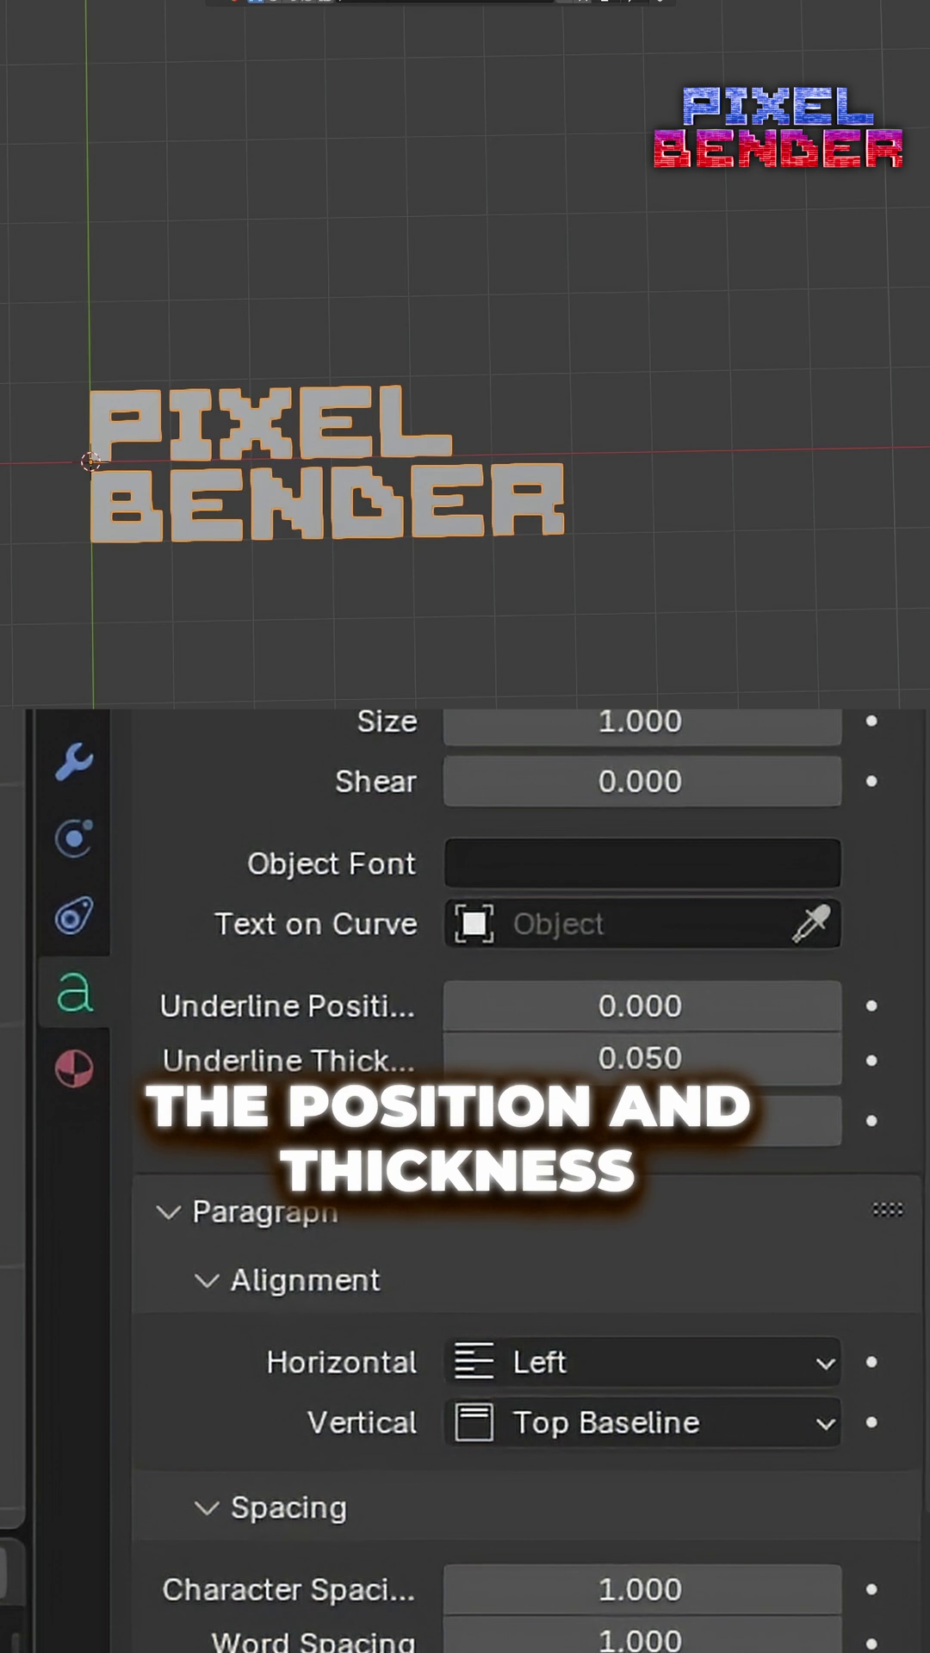
{"action": "scroll", "coordinate": [591, 940], "scroll_direction": "down", "scroll_amount": 4}
{"action": "scroll", "coordinate": [488, 1028], "scroll_direction": "down", "scroll_amount": 3}
Try Center and Right horizontal alignment, finally settling on Center
{"action": "left_click", "coordinate": [620, 968]}
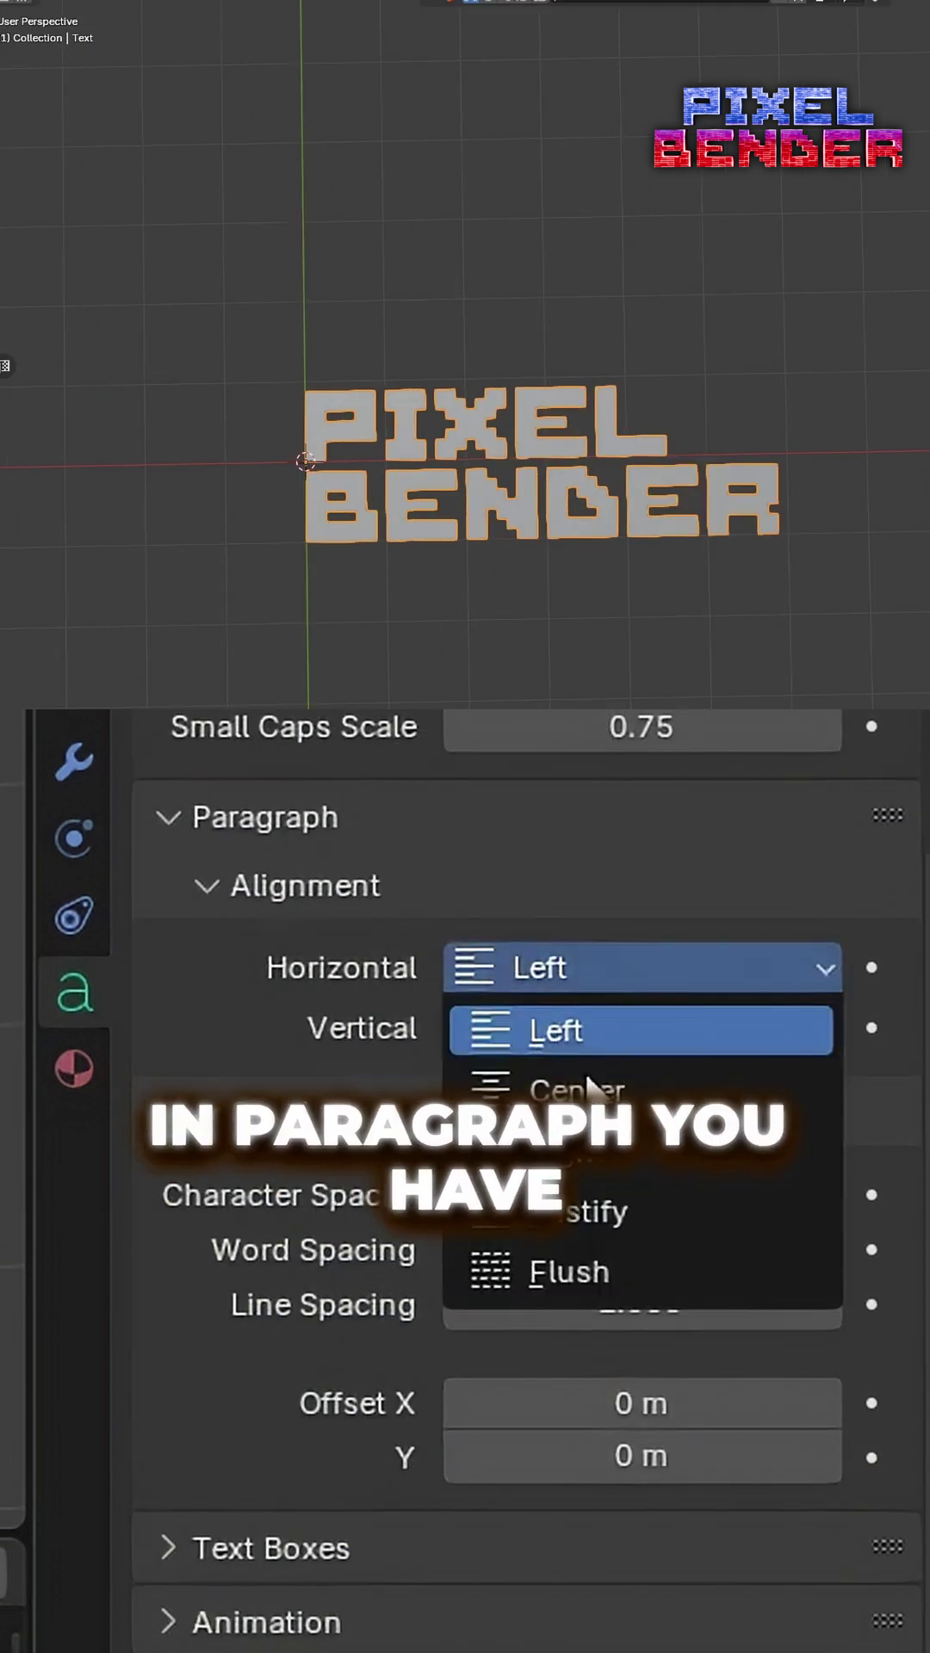
{"action": "left_click", "coordinate": [585, 1090]}
{"action": "left_click", "coordinate": [732, 967]}
{"action": "left_click", "coordinate": [712, 1148]}
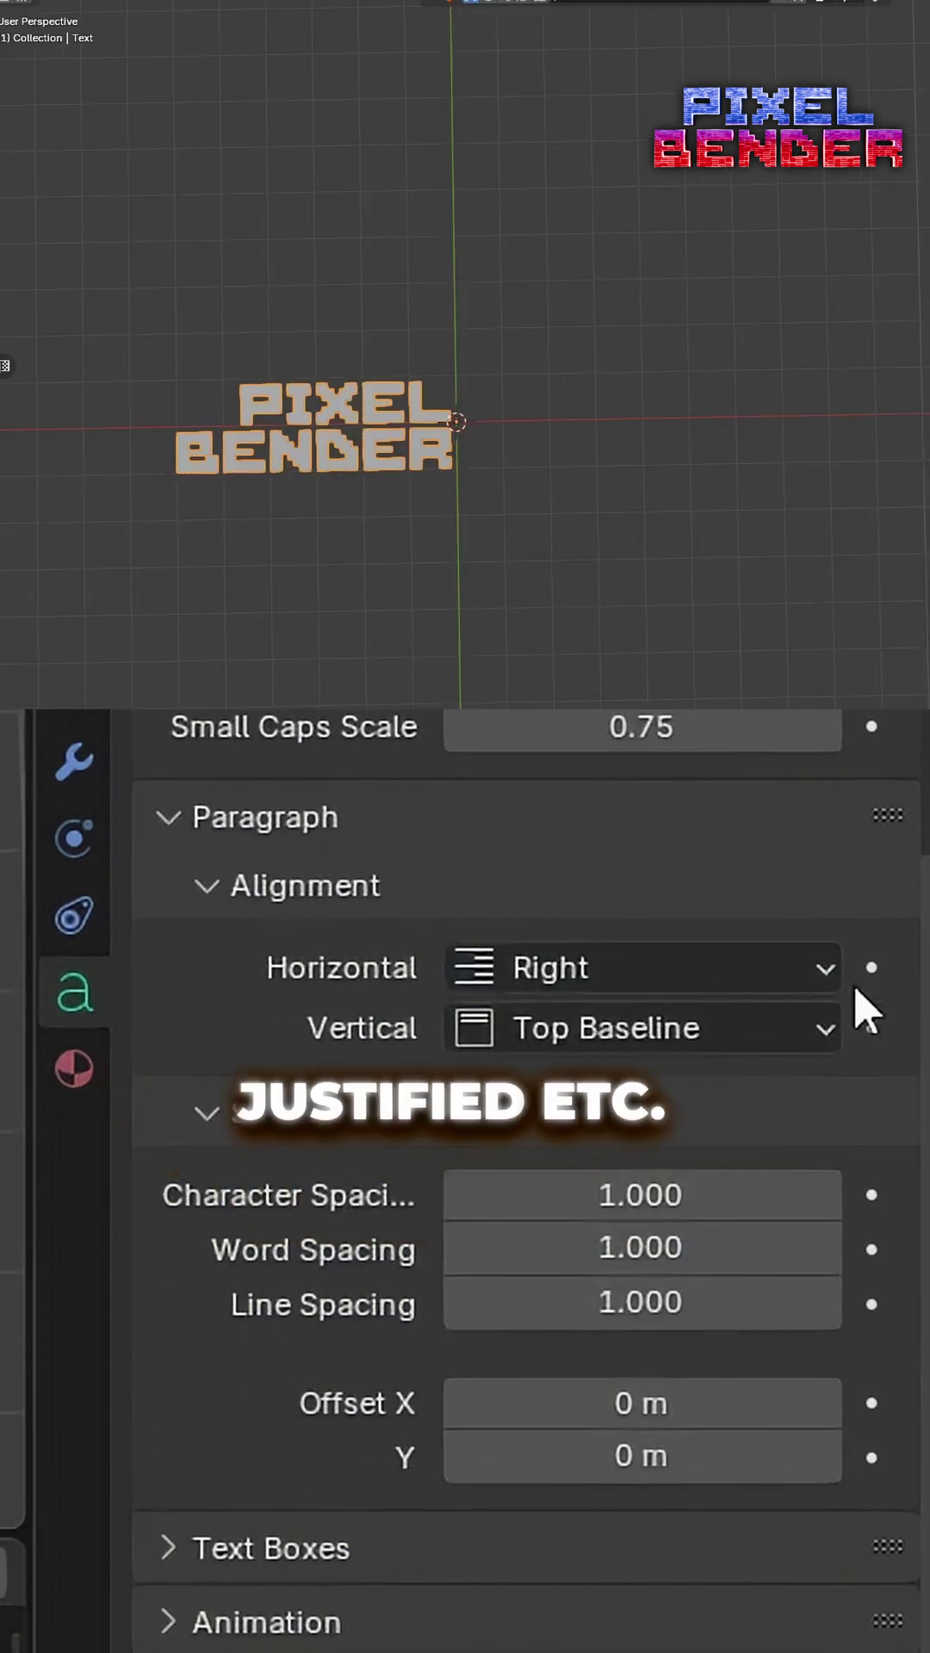
{"action": "left_click", "coordinate": [642, 973]}
{"action": "left_click", "coordinate": [592, 1082]}
{"action": "scroll", "coordinate": [907, 571], "scroll_direction": "up", "scroll_amount": 3}
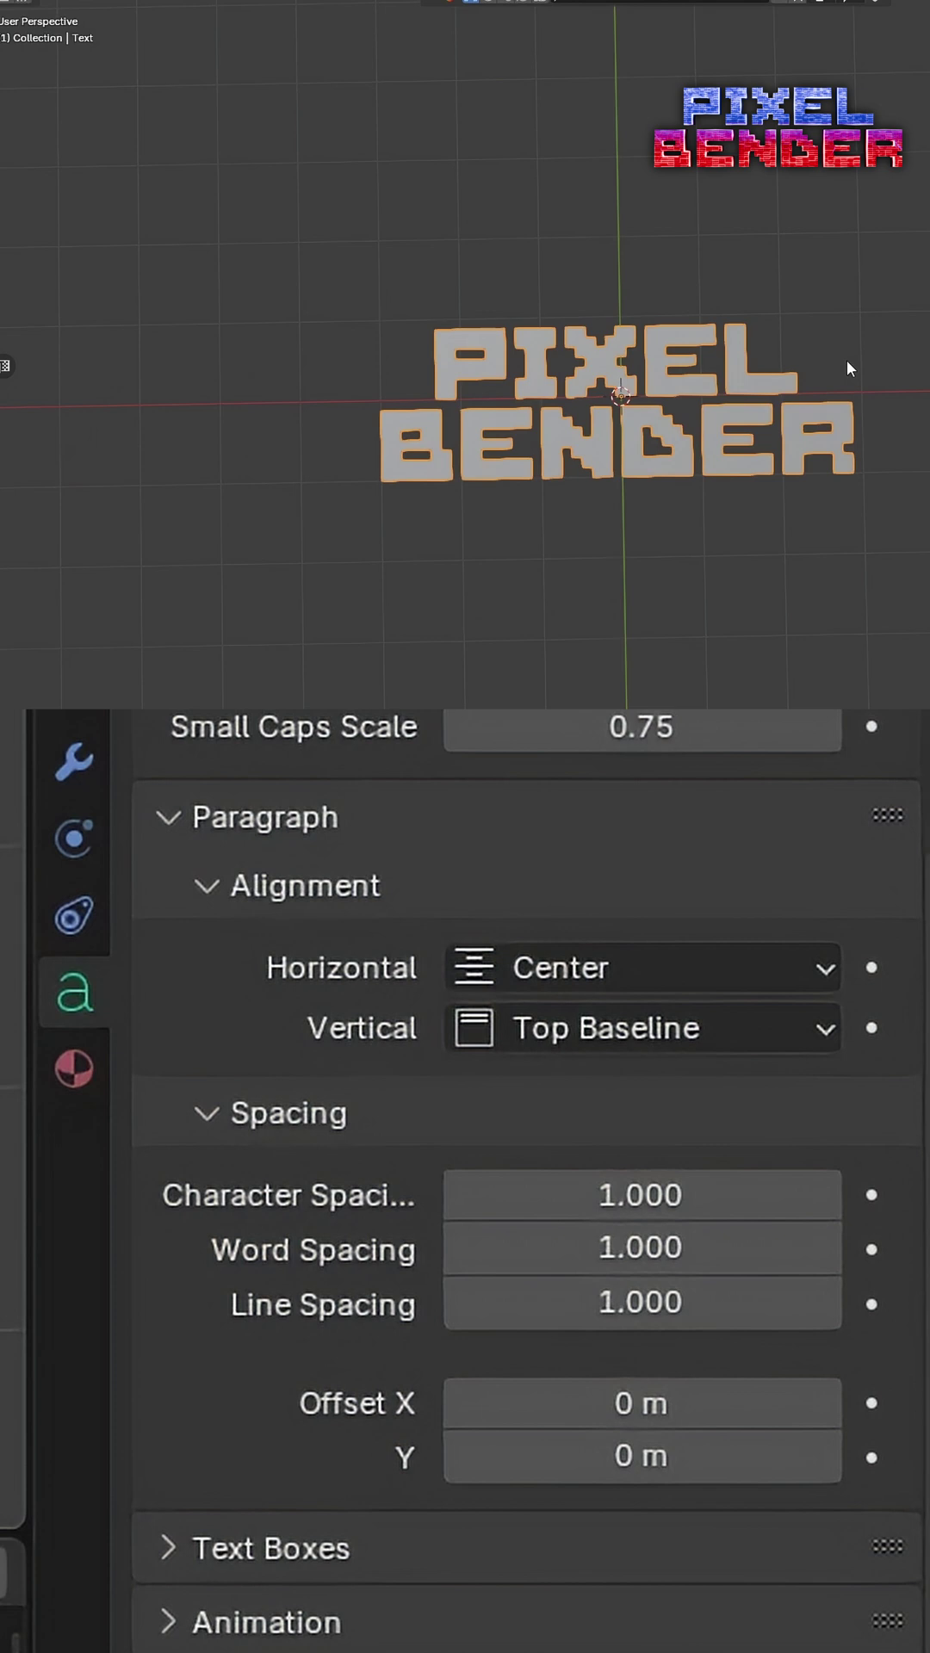